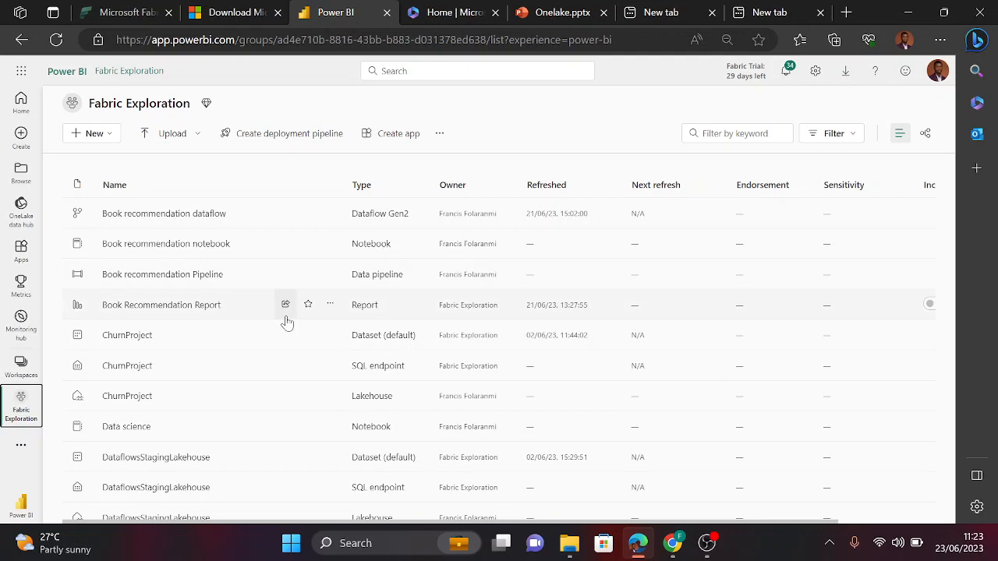
- Open the Fabric10days lakehouse from the Fabric Exploration workspace
scroll(285, 321, down, 3)
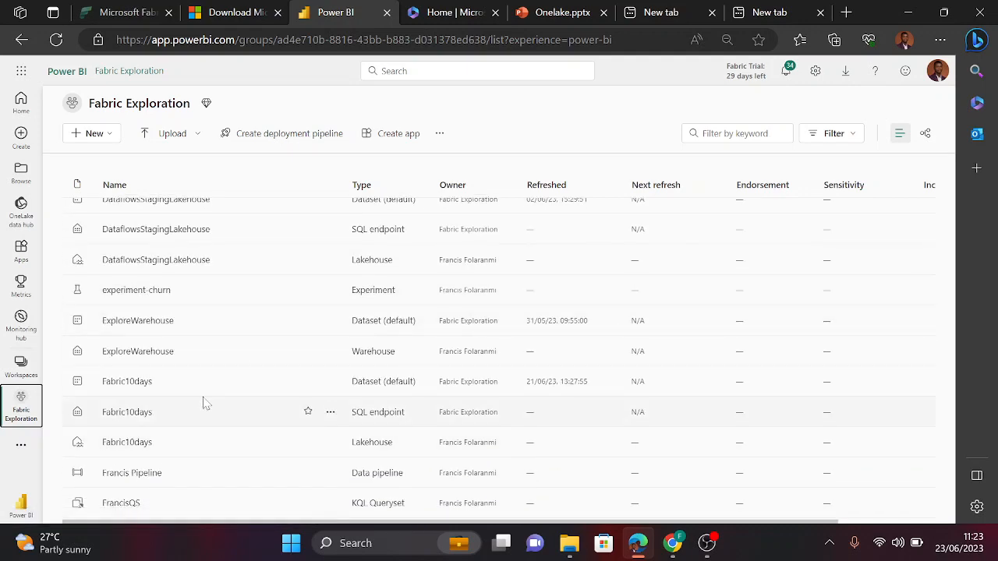
scroll(202, 403, down, 2)
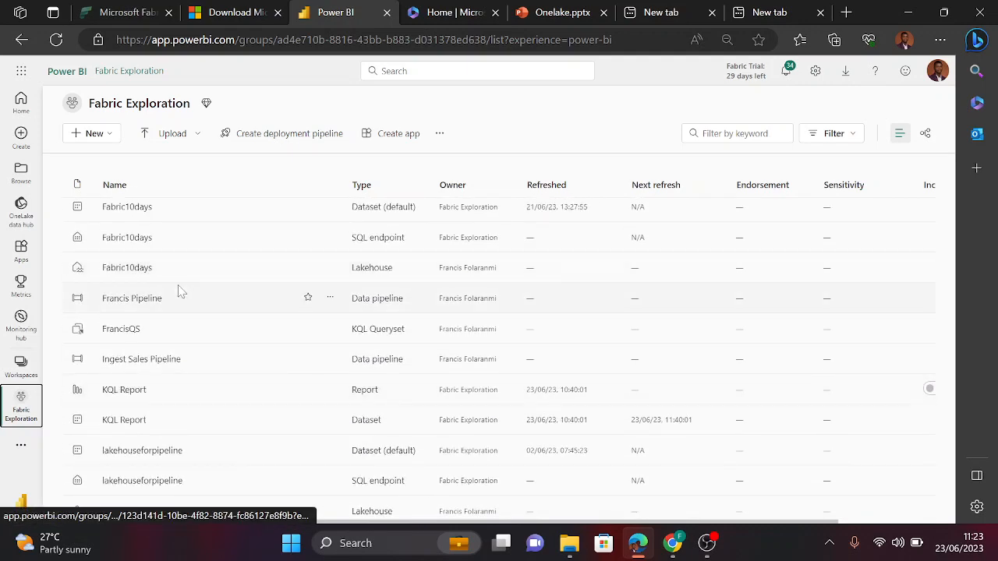
click(127, 268)
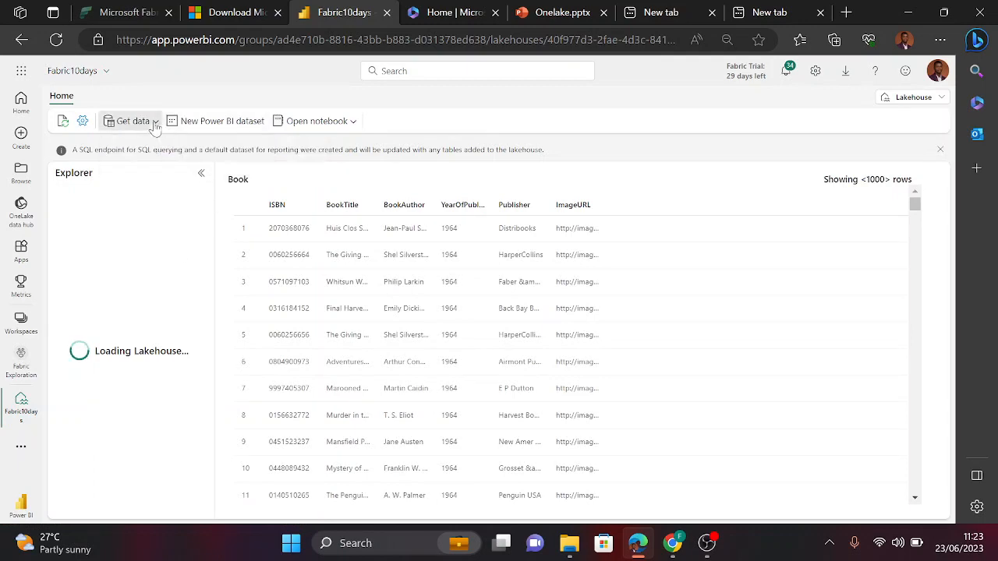
- Create a Microsoft OneLake shortcut in Fabric10days to the stroke_1 table of the Stroke lakehouse
click(117, 121)
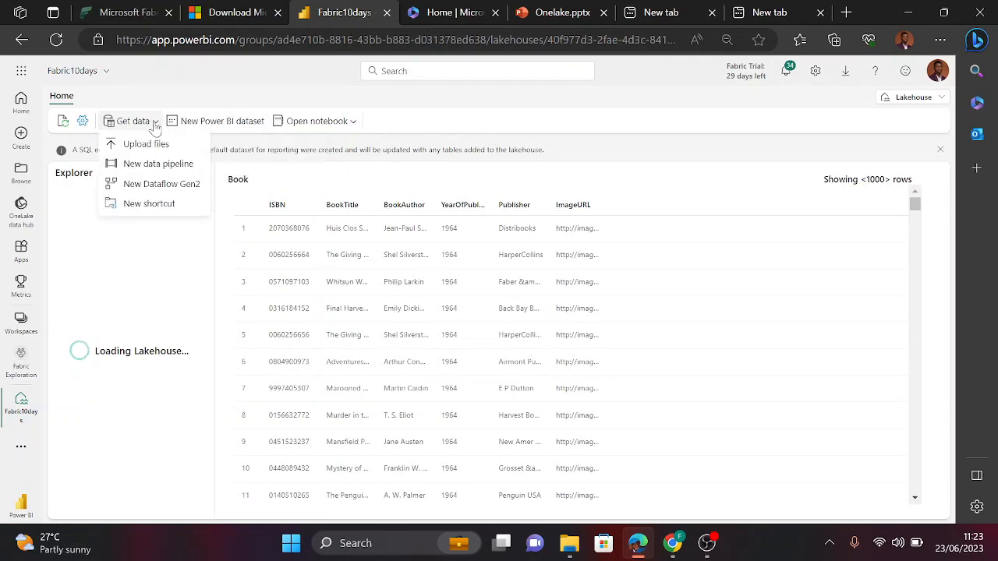
click(150, 203)
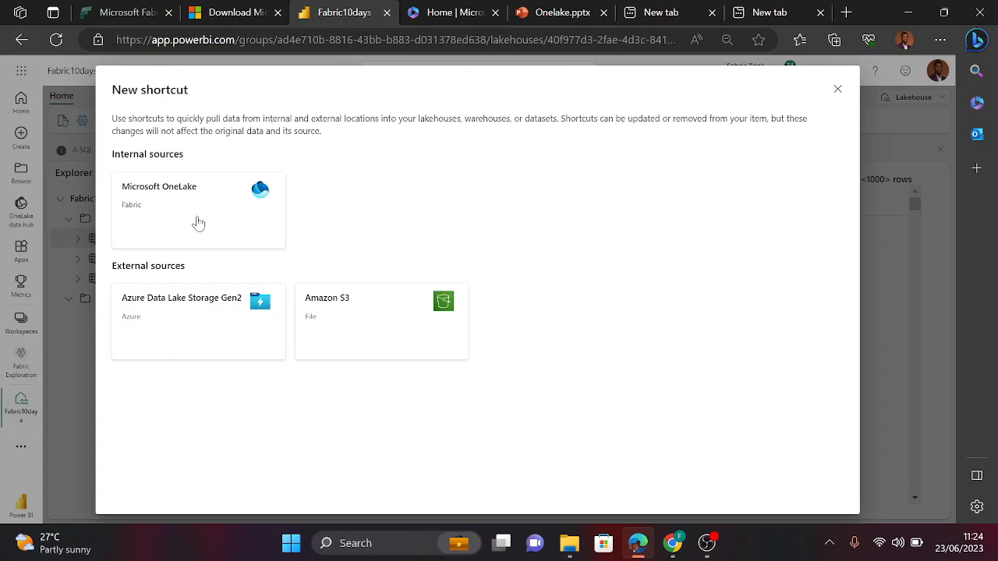
click(198, 224)
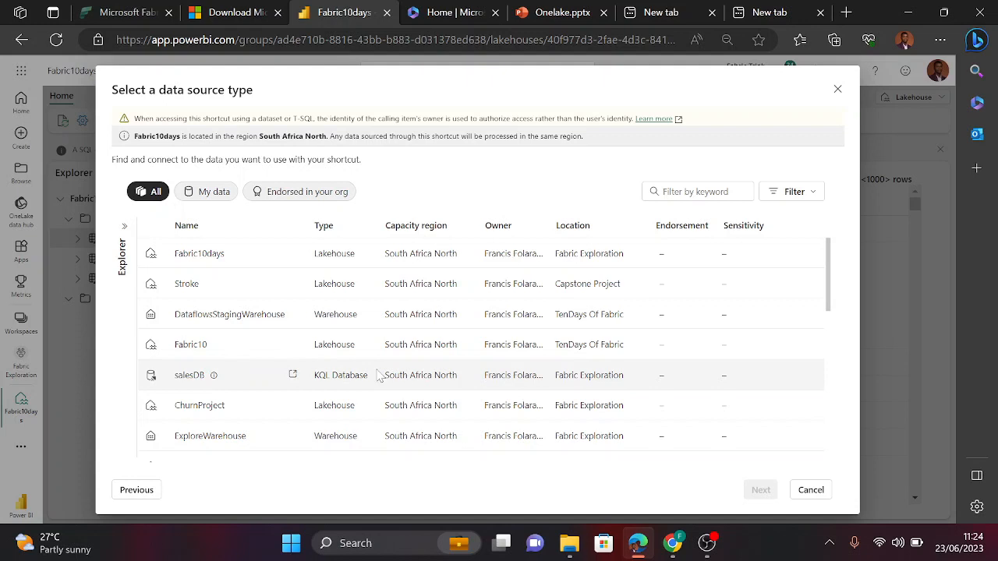
click(189, 285)
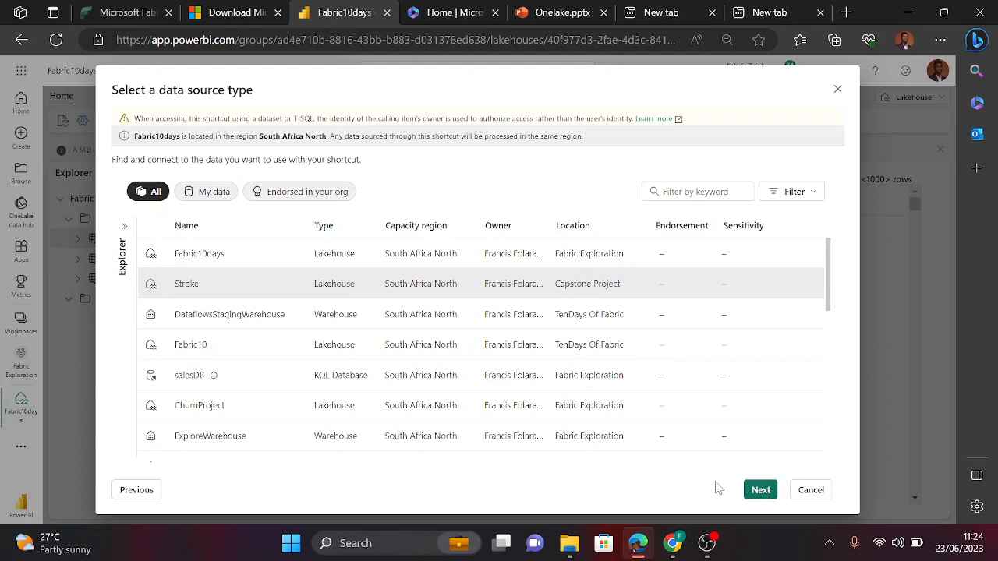
click(760, 489)
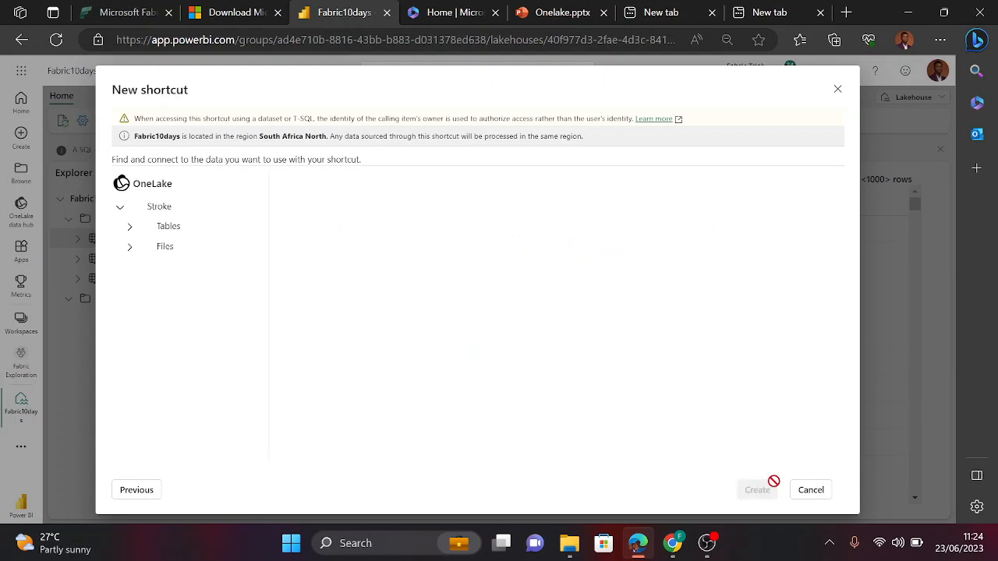
click(131, 229)
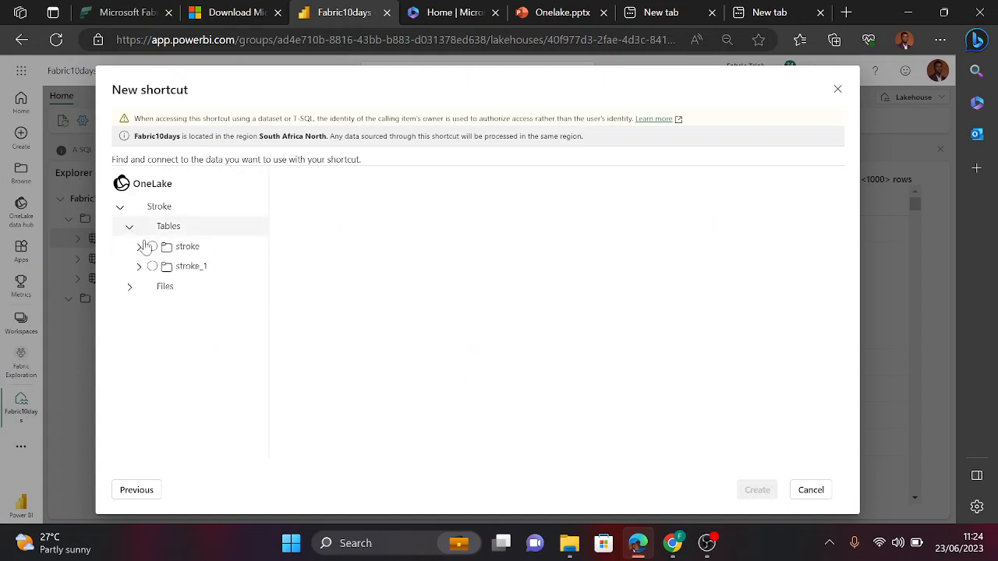
click(152, 266)
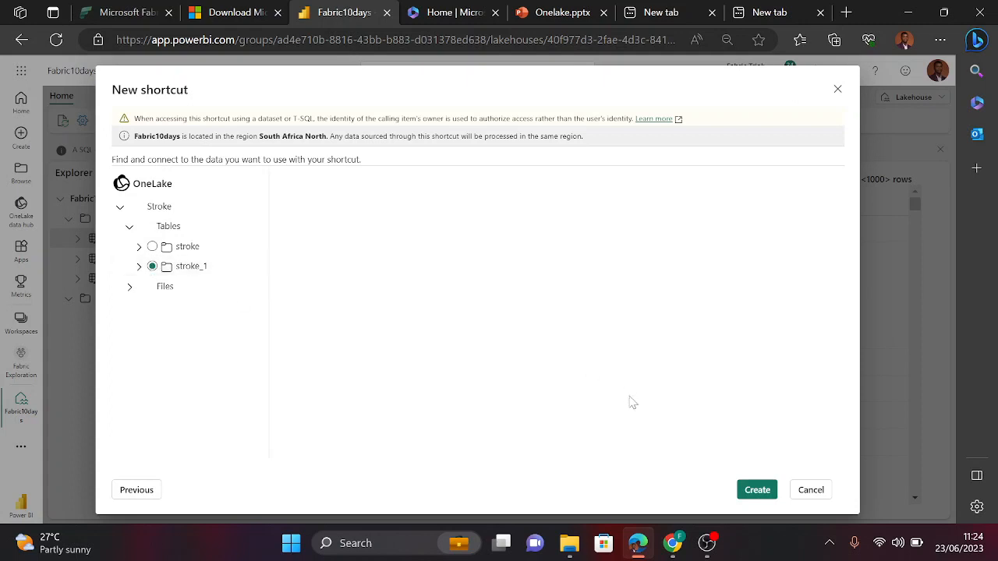
click(757, 491)
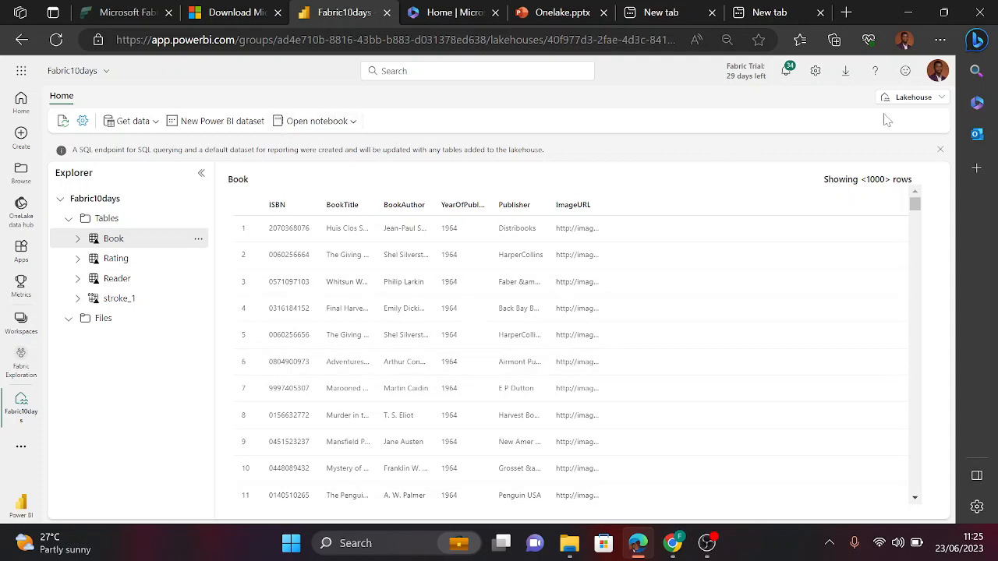
- Switch Fabric10days to its SQL endpoint and preview the data of the stroke_1 table
click(916, 100)
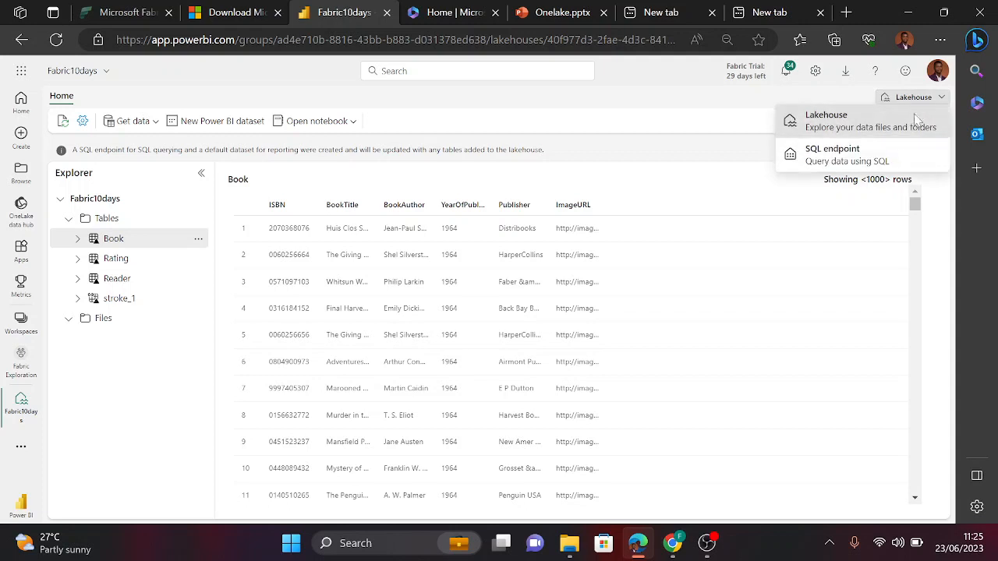
click(869, 156)
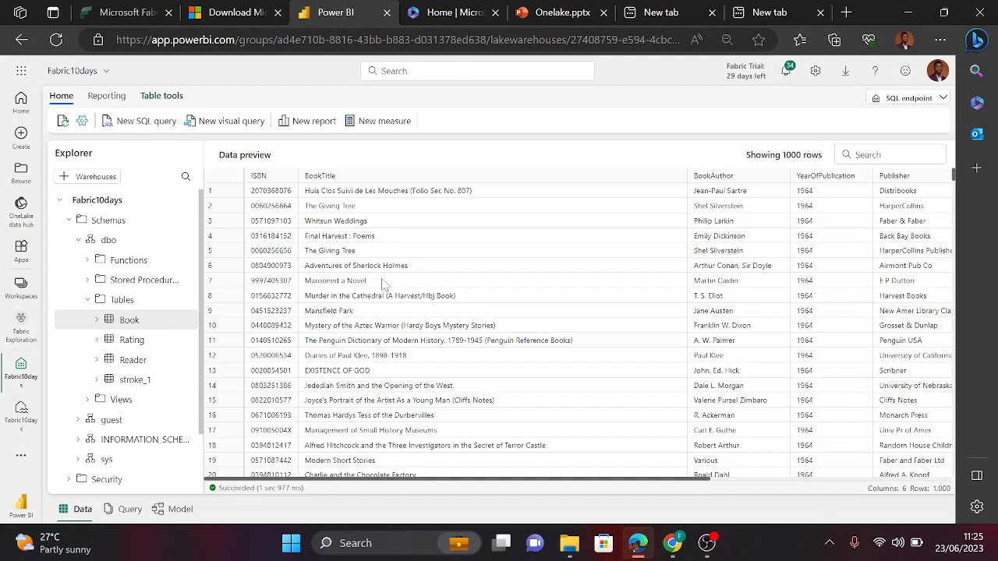
click(140, 382)
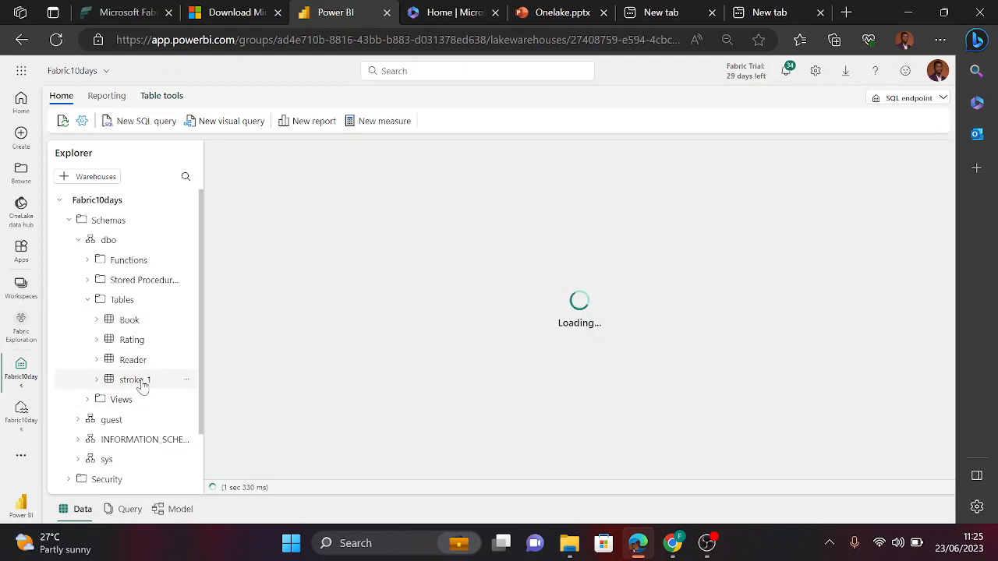
- Query the top 100 rows of stroke_1 with a new SQL query and enlarge the editor to show the whole statement
click(189, 382)
mouse_move(240, 400)
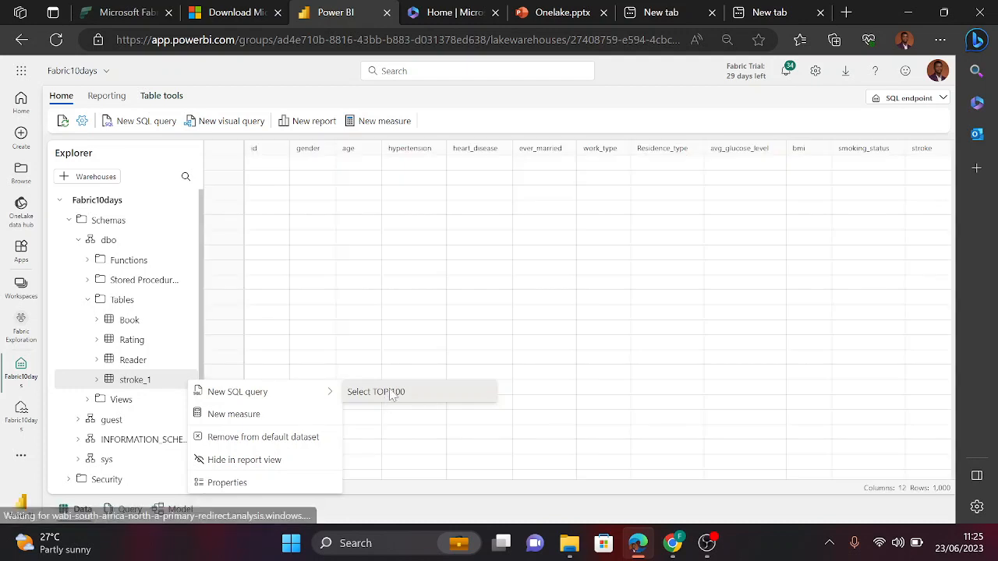
click(392, 393)
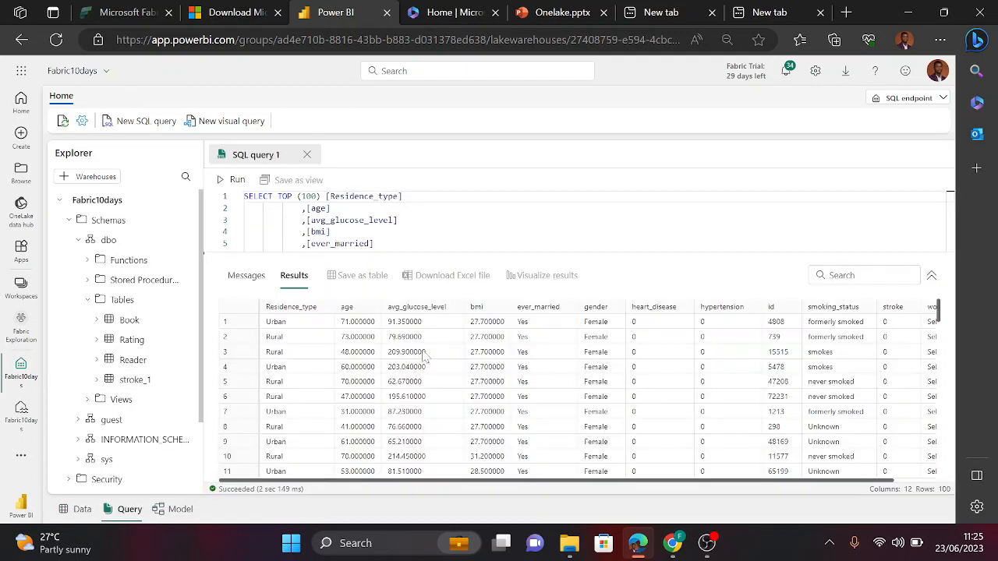
drag(562, 252, 570, 355)
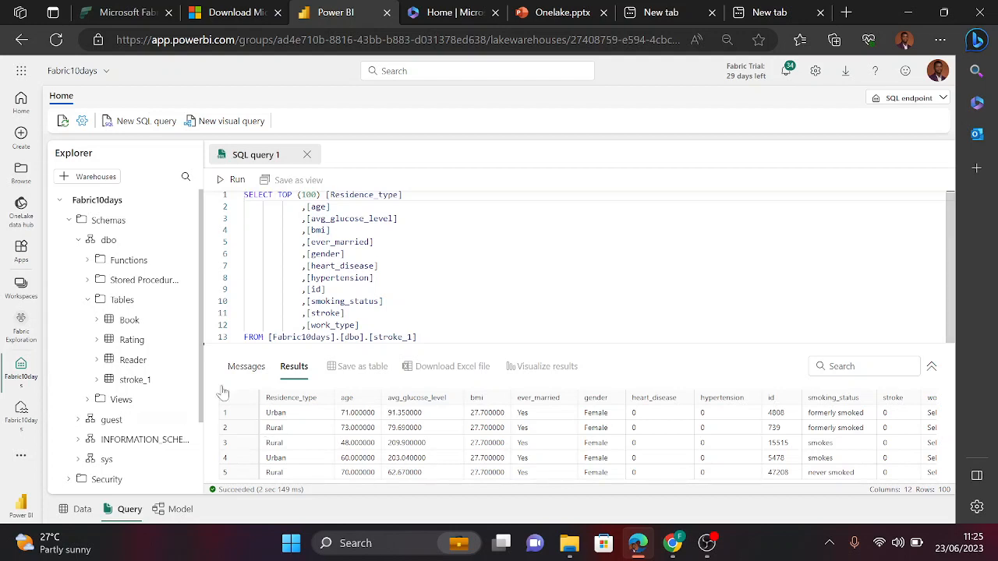
- Return from the SQL endpoint to the Lakehouse view, discarding the unsaved query
click(929, 101)
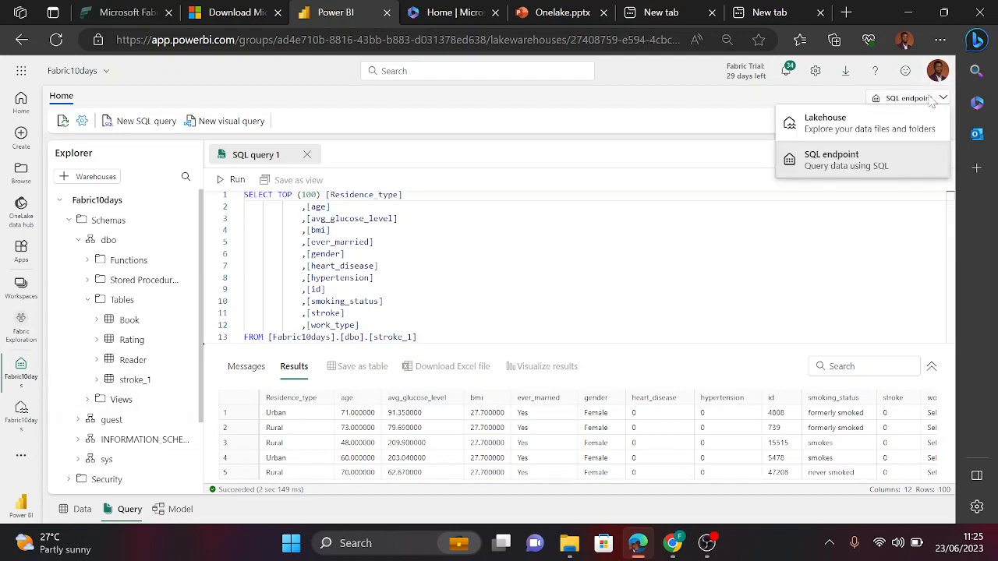
click(861, 125)
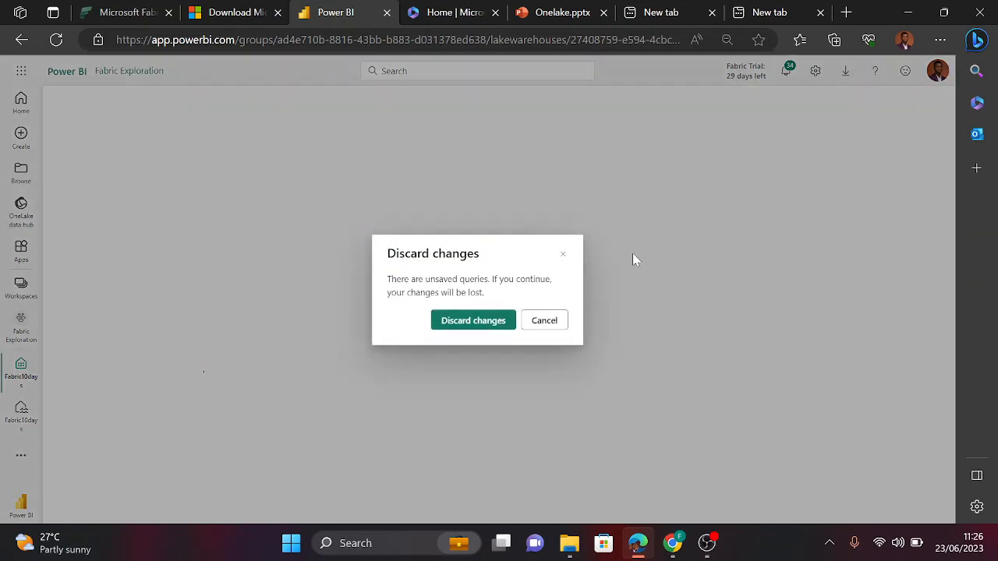
click(492, 319)
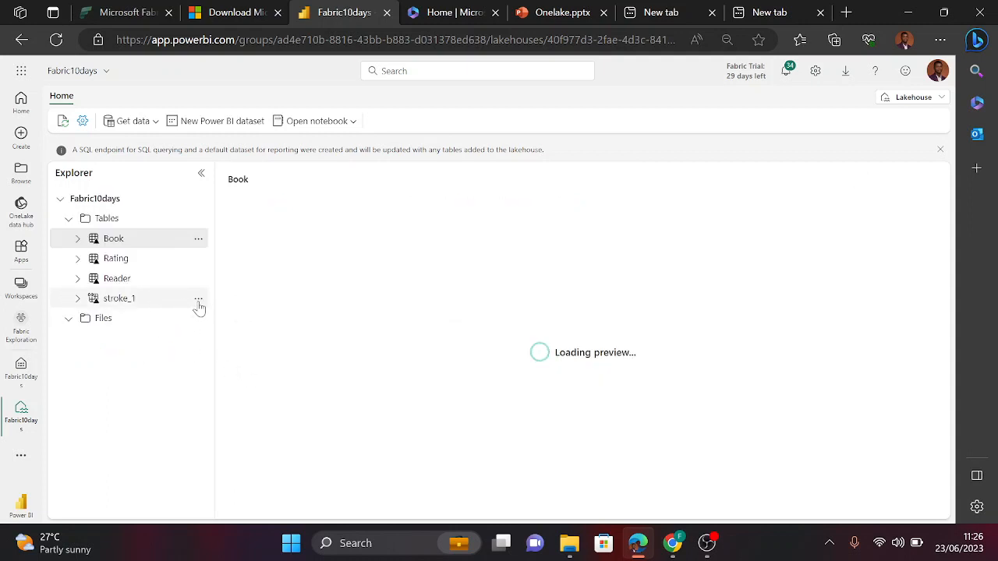
- Delete the stroke_1 shortcut from the Fabric10days tables
click(198, 301)
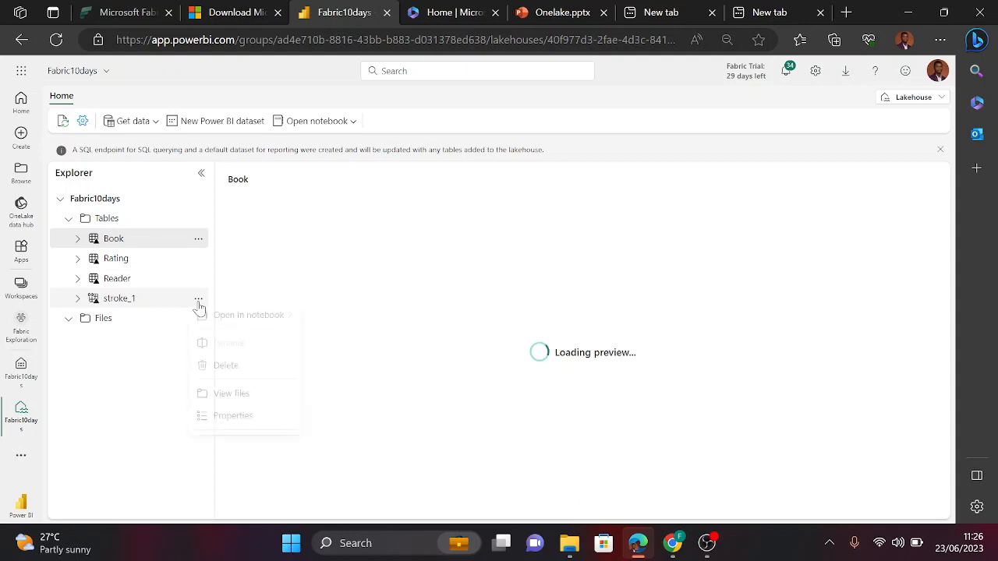
click(237, 376)
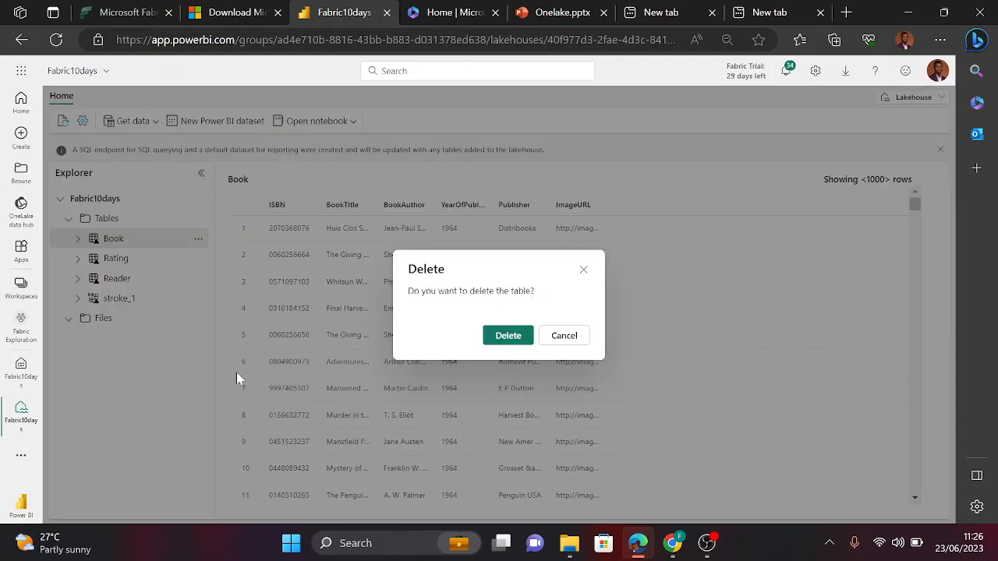
click(510, 337)
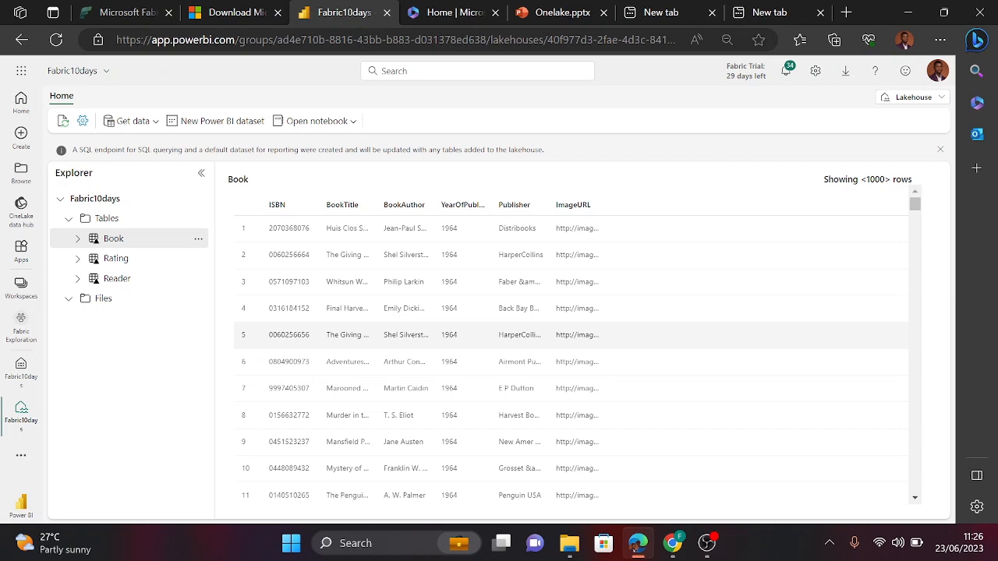
- Open the Stroke lakehouse in the Capstone Project workspace to check its source tables
click(17, 295)
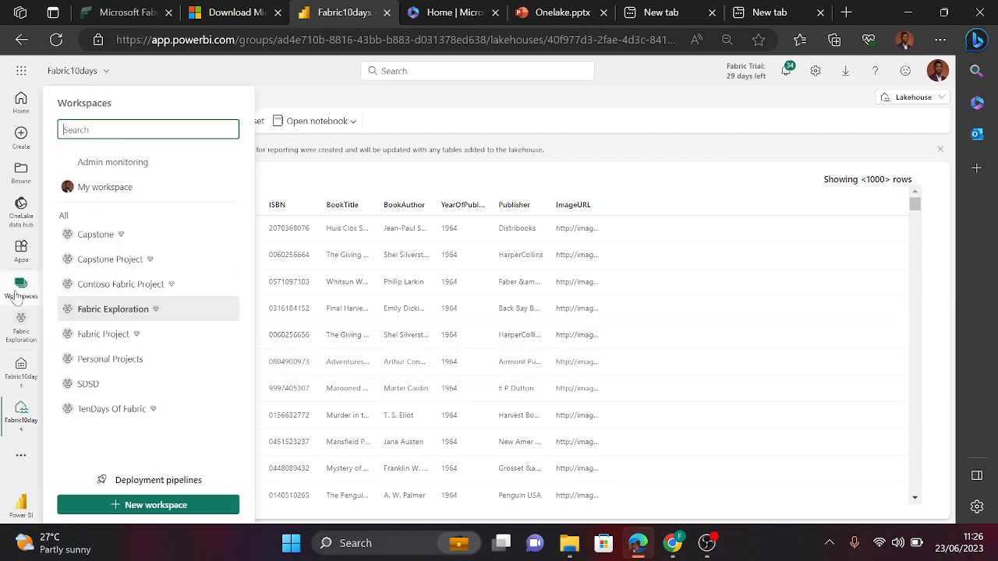
click(110, 265)
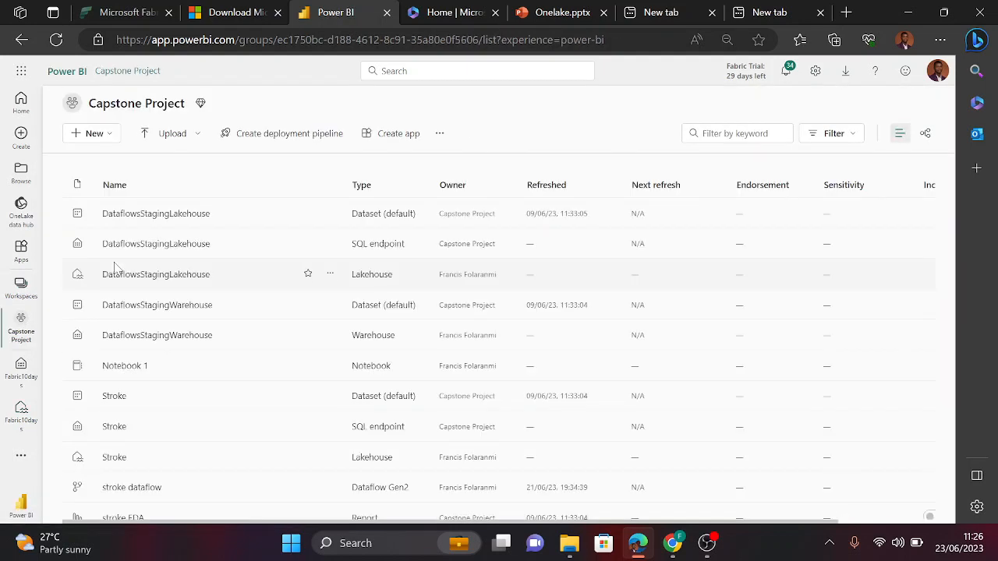
click(113, 457)
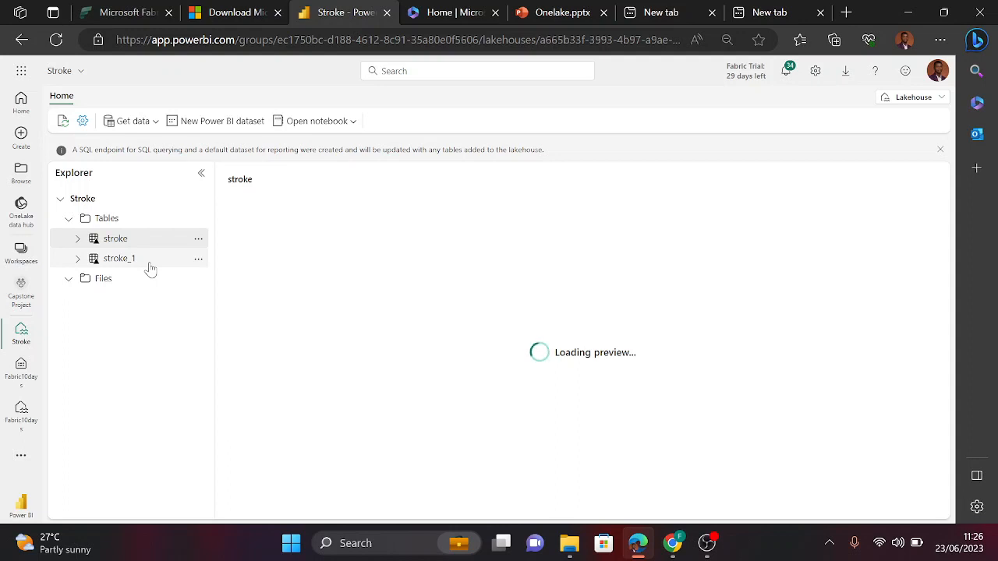
- Review the OneLake file explorer download page, switch to File Explorer and install the app from the downloaded OneLake_PuPr_1.0.7.0 package
key(ctrl+shift+Tab)
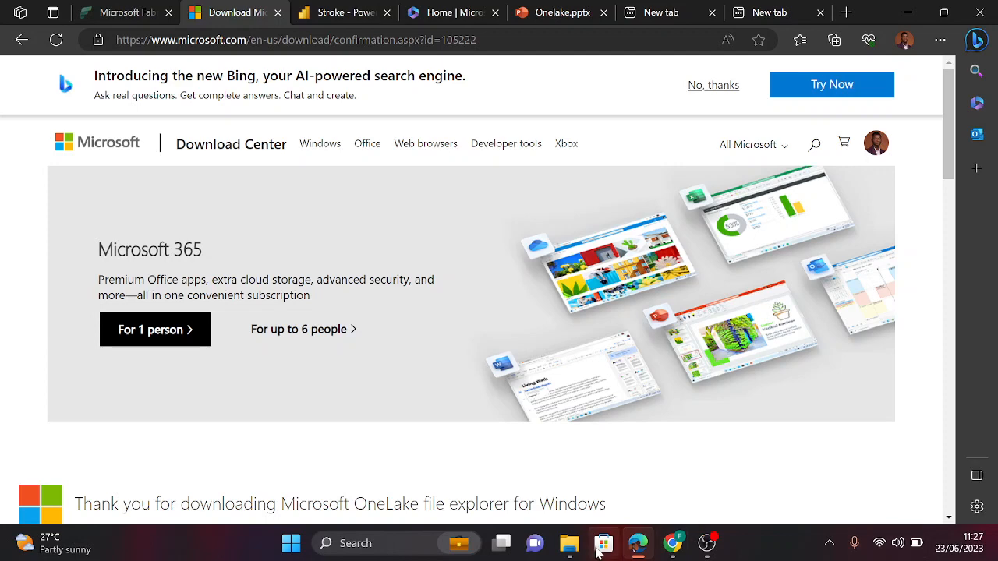
scroll(328, 256, down, 4)
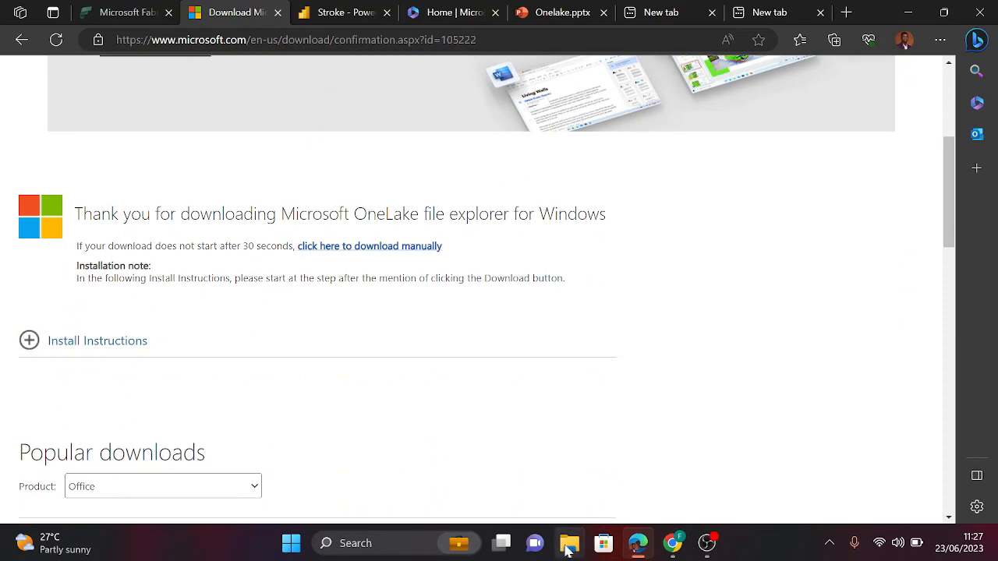
click(569, 544)
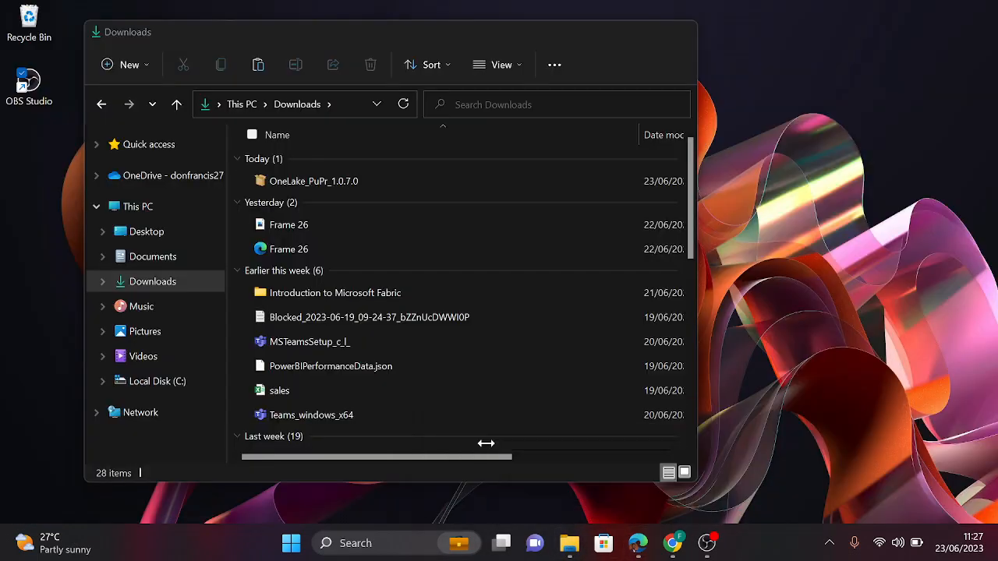
click(485, 440)
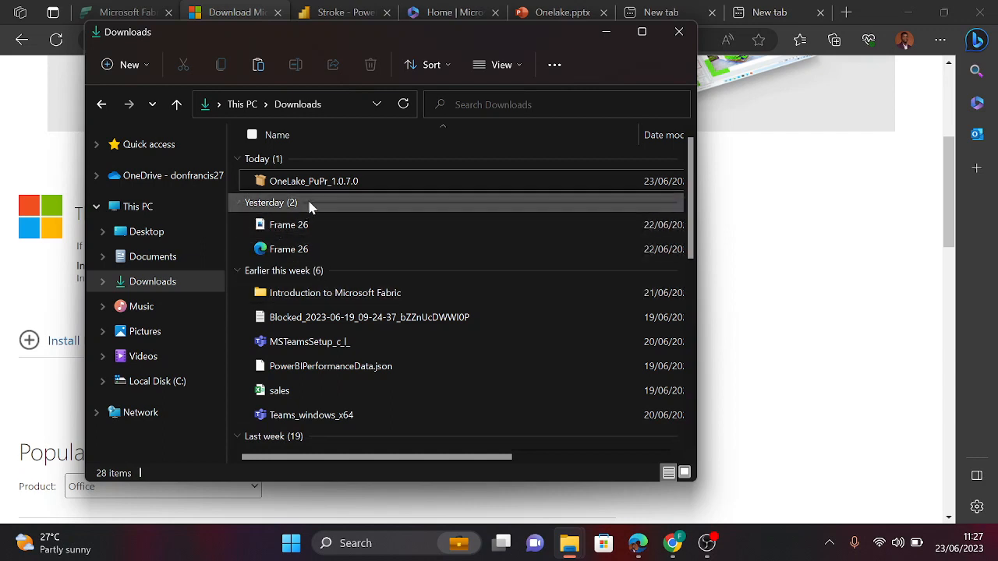
click(343, 184)
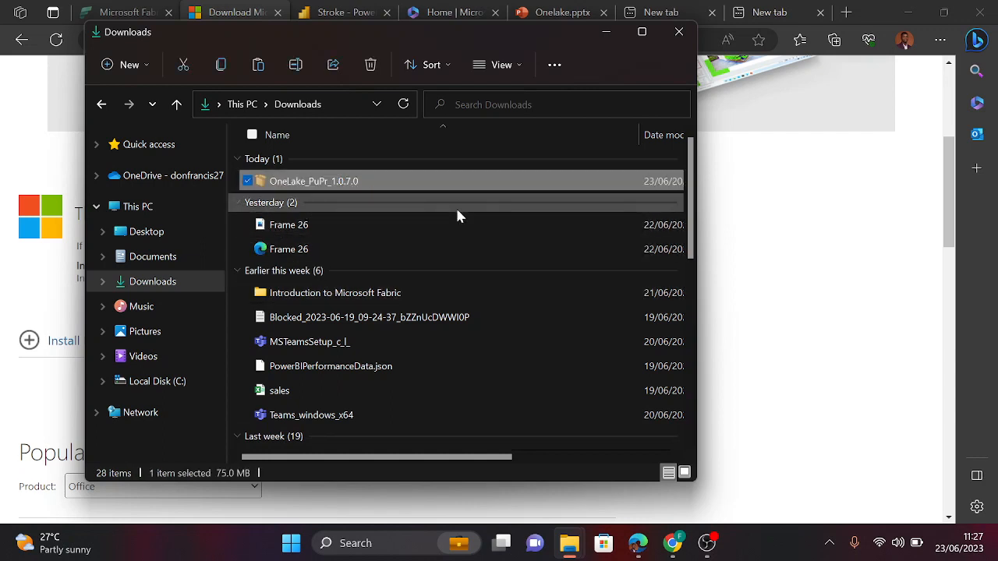
double_click(459, 181)
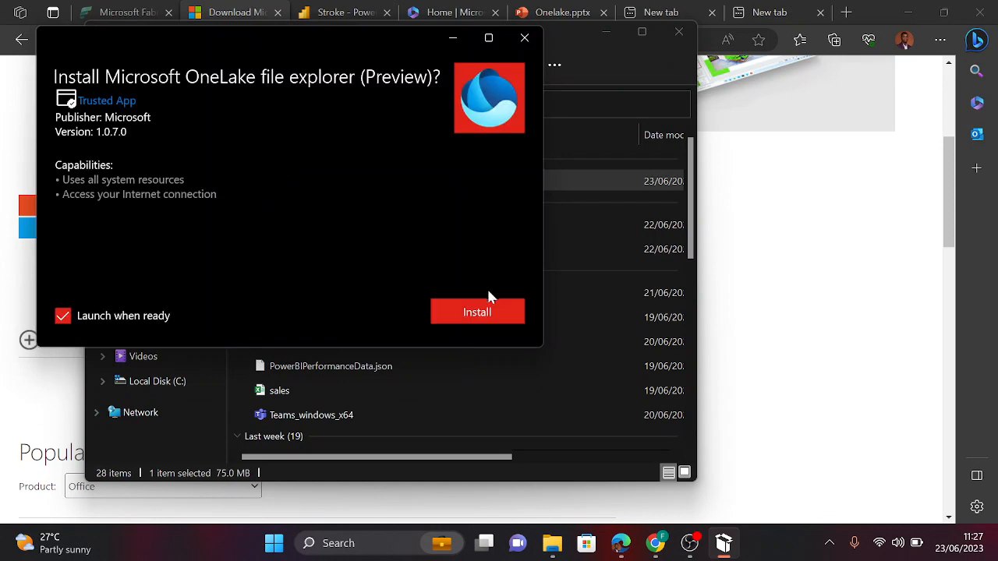
click(477, 312)
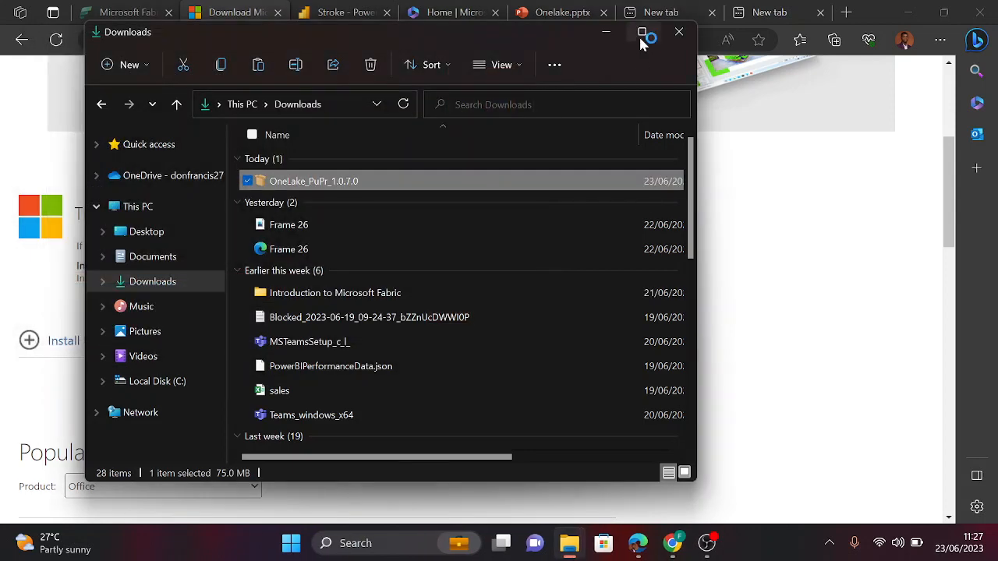
- Maximize the File Explorer window and open the OneLake - Microsoft (Preview) location
click(640, 34)
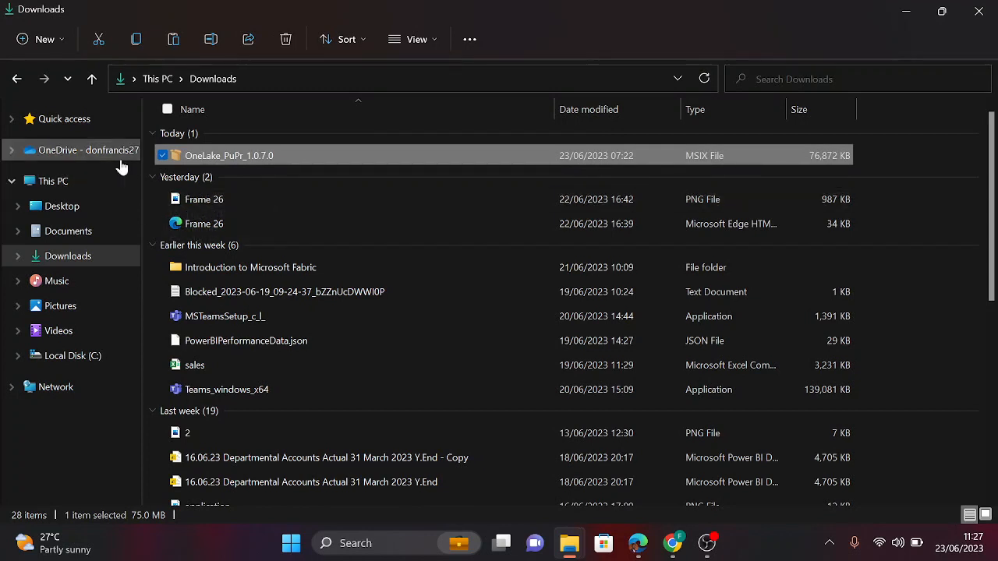
click(49, 152)
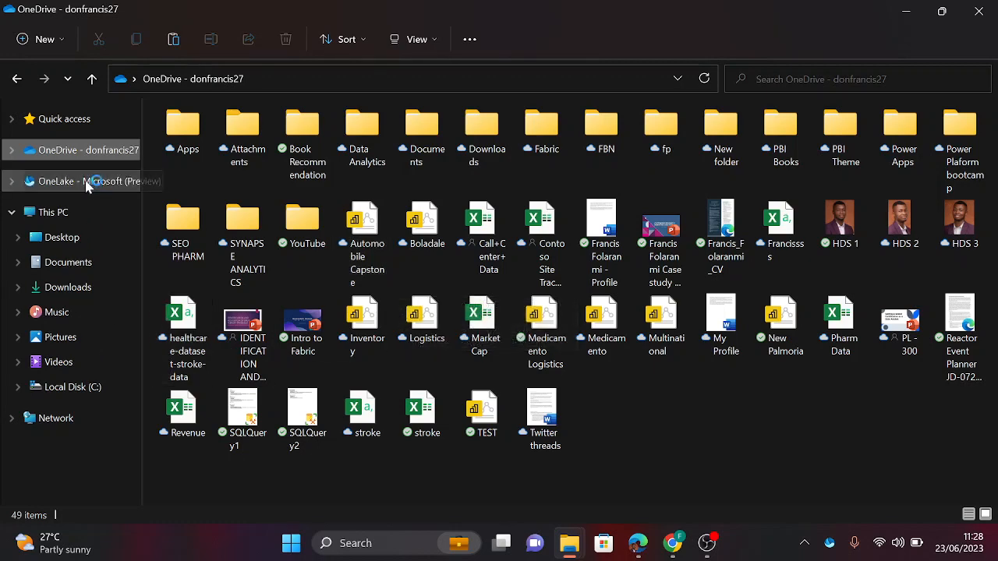
click(70, 178)
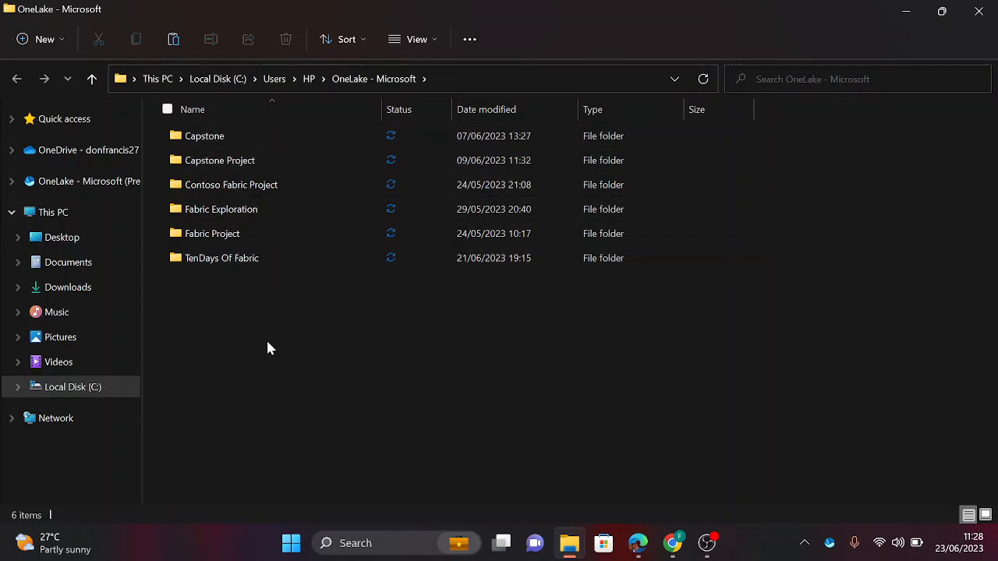
- Browse into the Capstone workspace folder and open its Automobile.Lakehouse folder
double_click(204, 136)
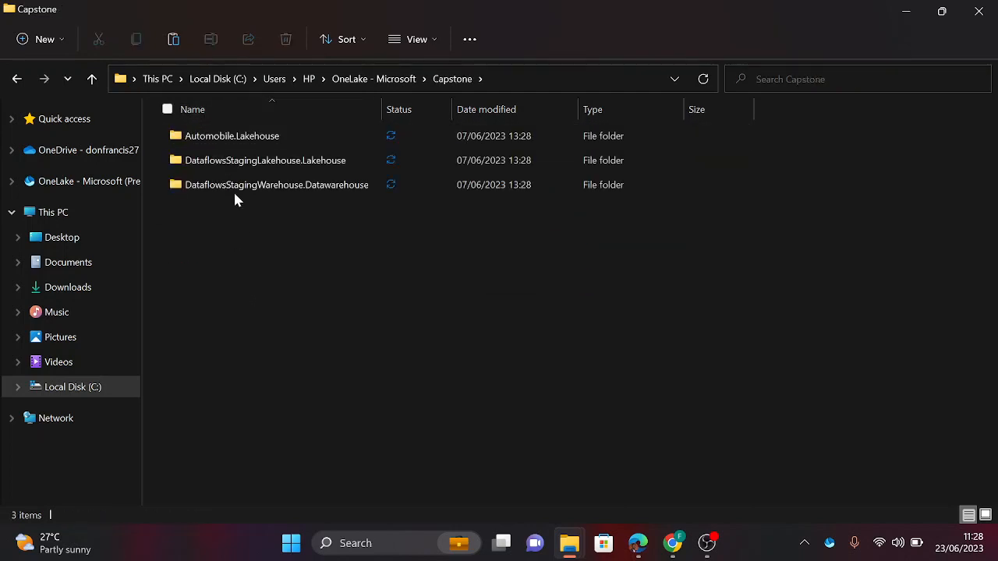
click(201, 138)
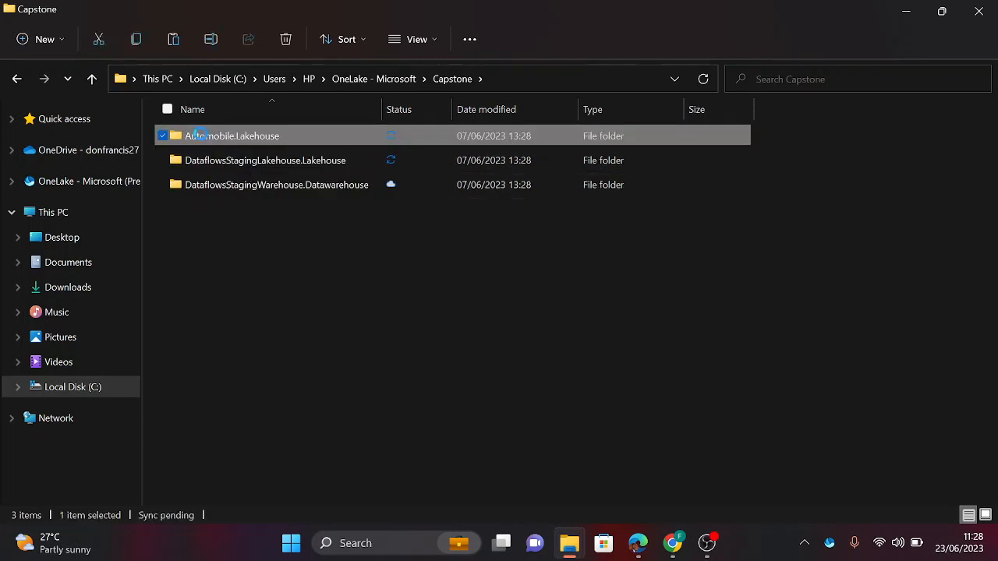
double_click(202, 137)
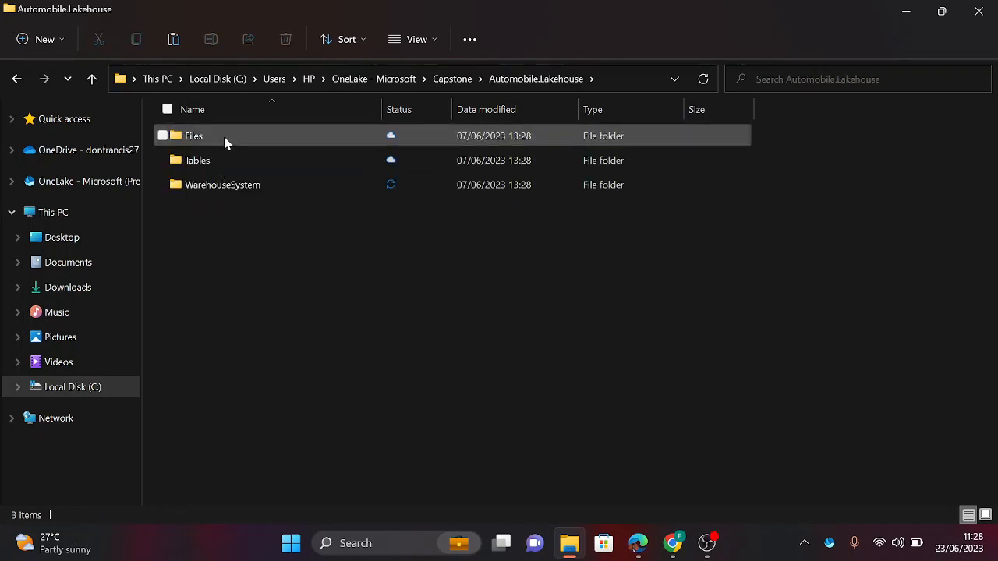